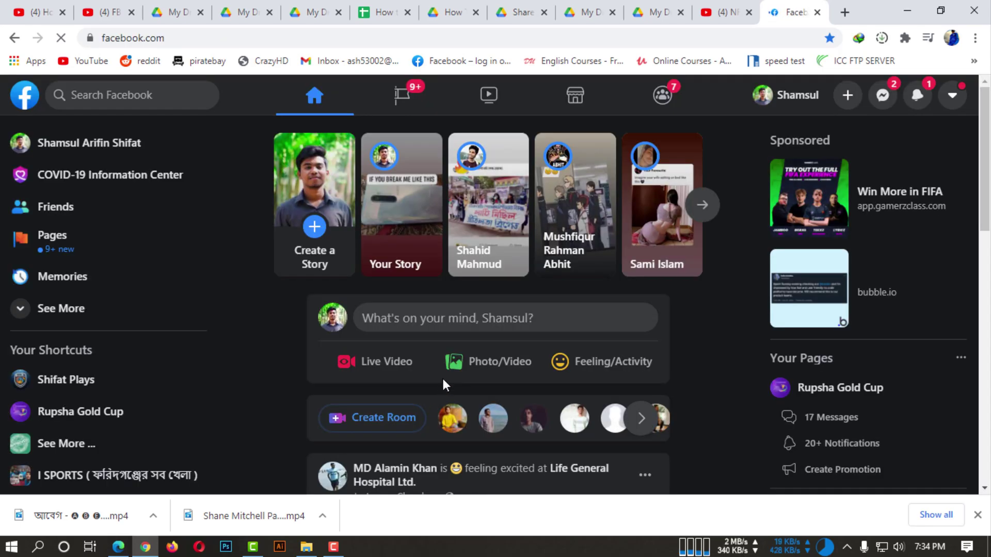
Start a new post and begin typing 'This is a test post', fixing a stray letter
left_click(445, 325)
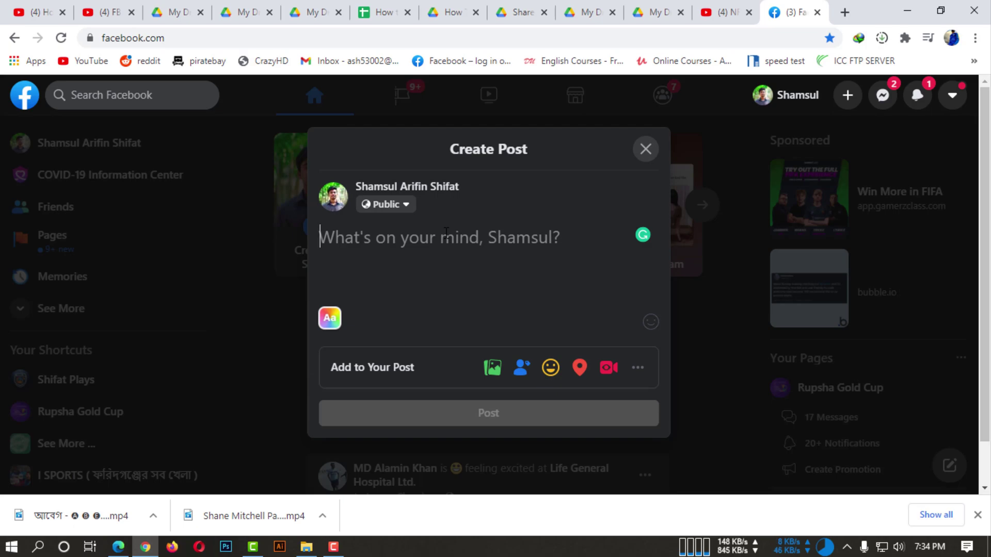
type("T")
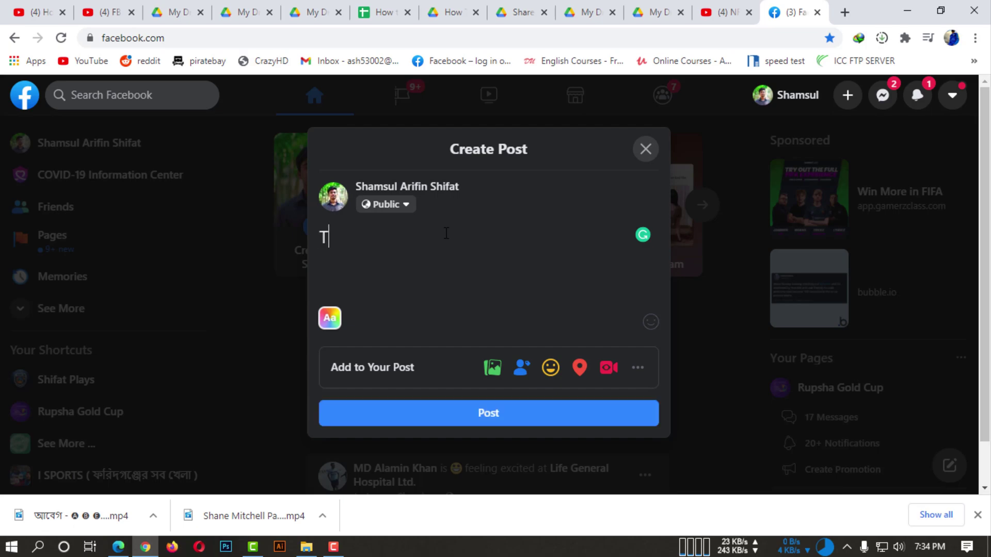
key("BackSpace")
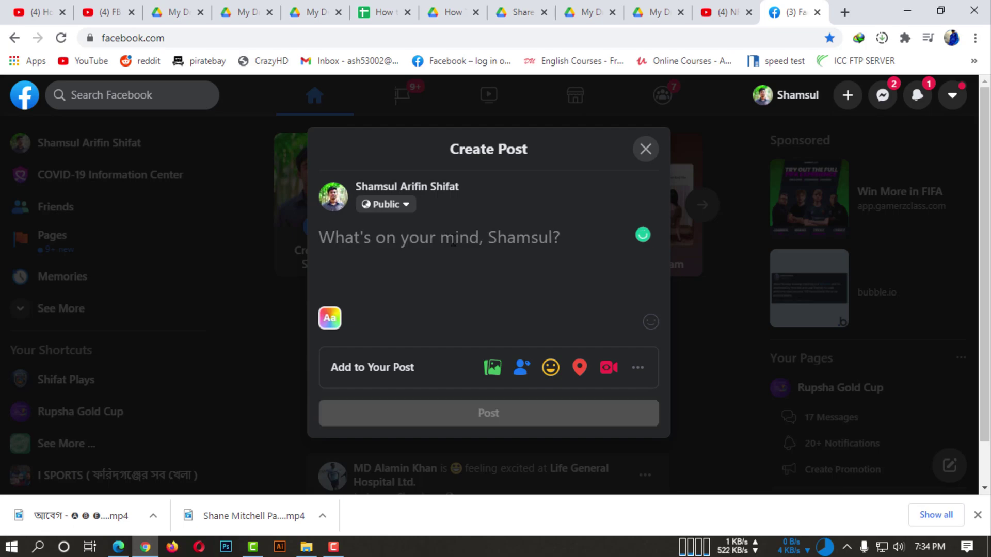
type("This is")
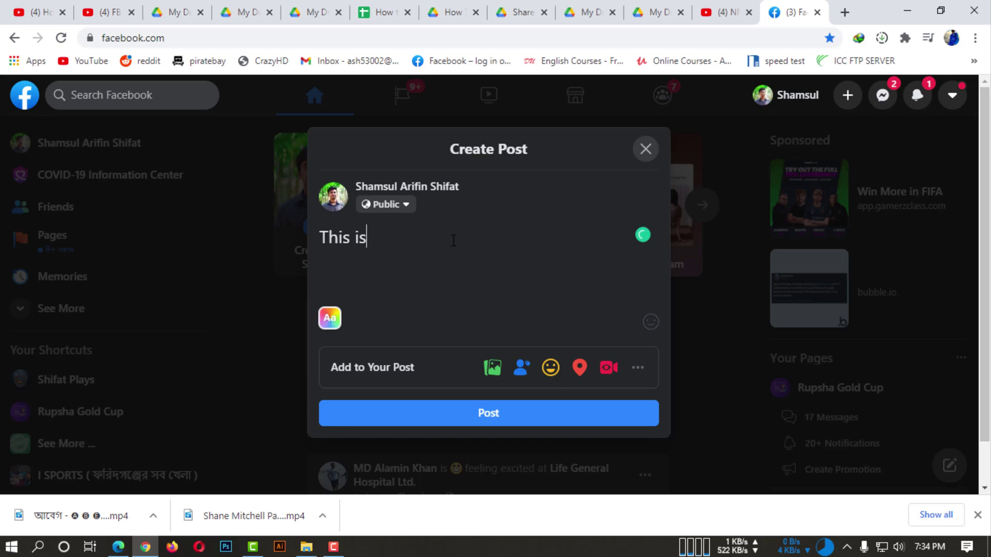
type(" a test")
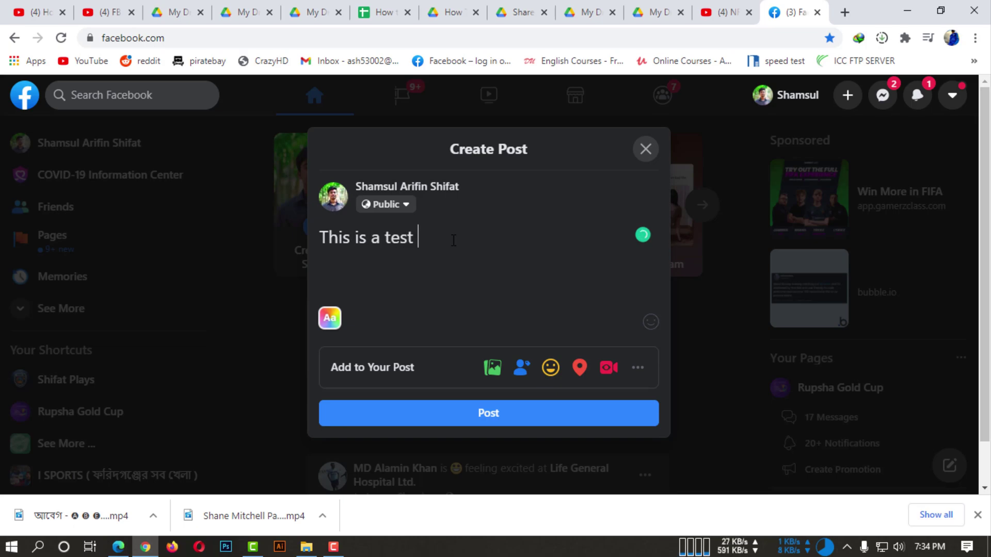
type("post")
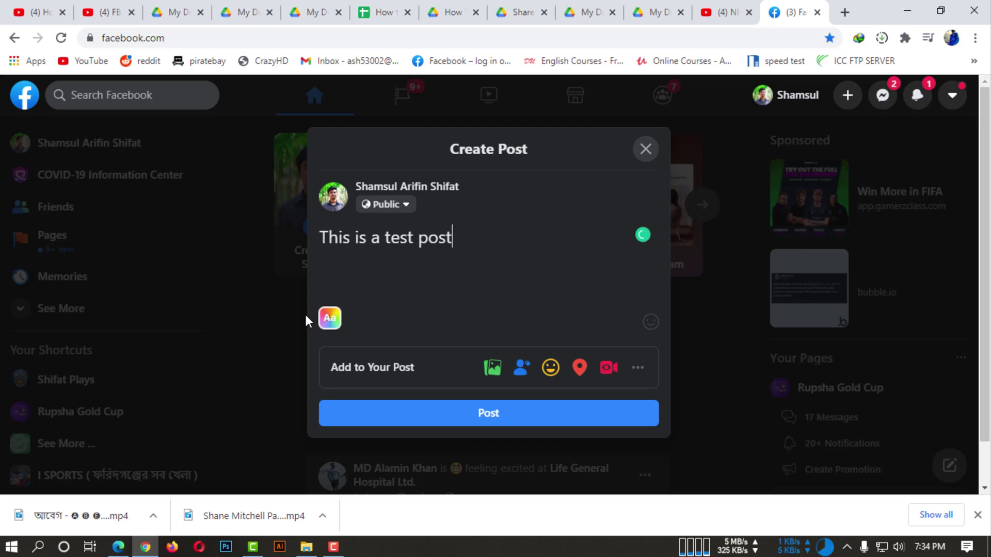
left_click(406, 206)
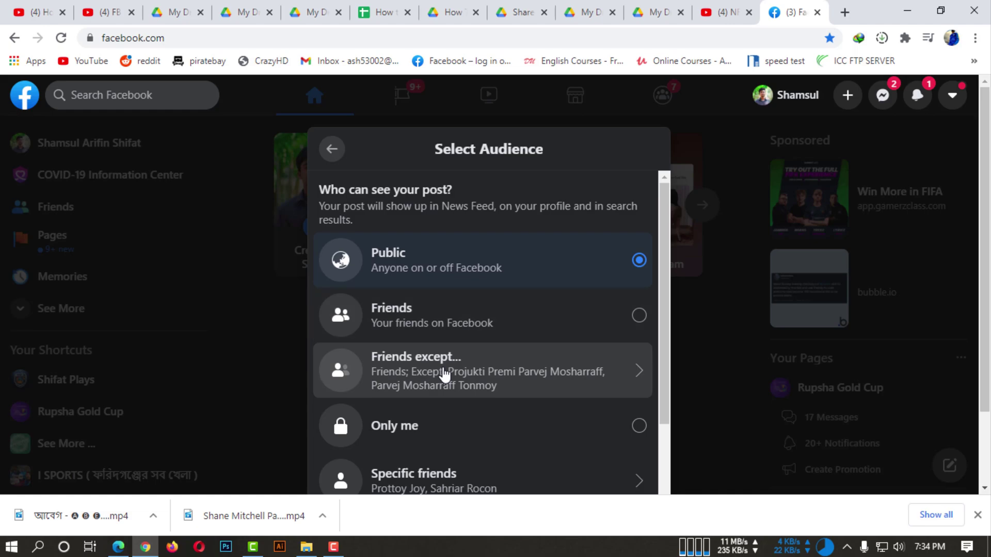
scroll(445, 375, "down", 1)
scroll(424, 338, "down", 1)
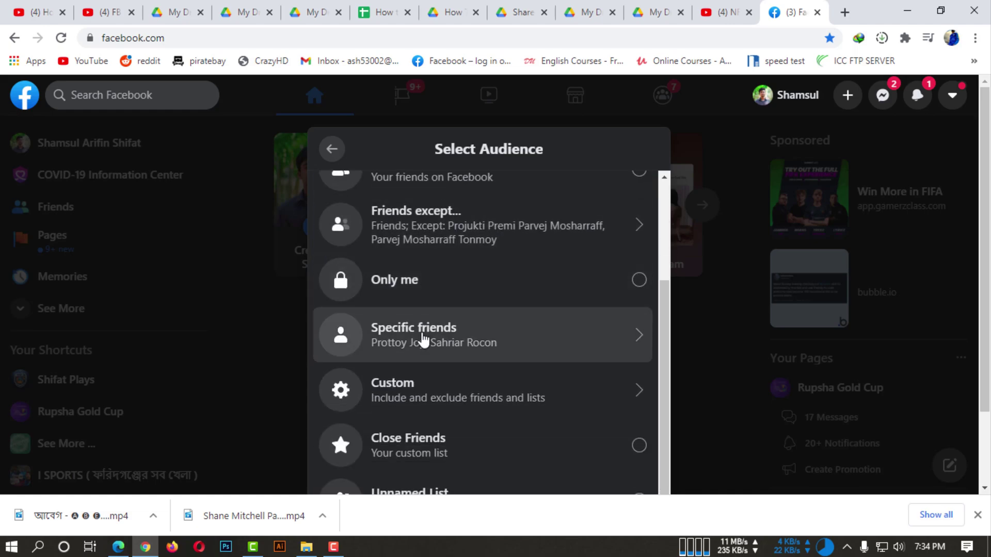
scroll(431, 387, "up", 1)
scroll(457, 329, "up", 1)
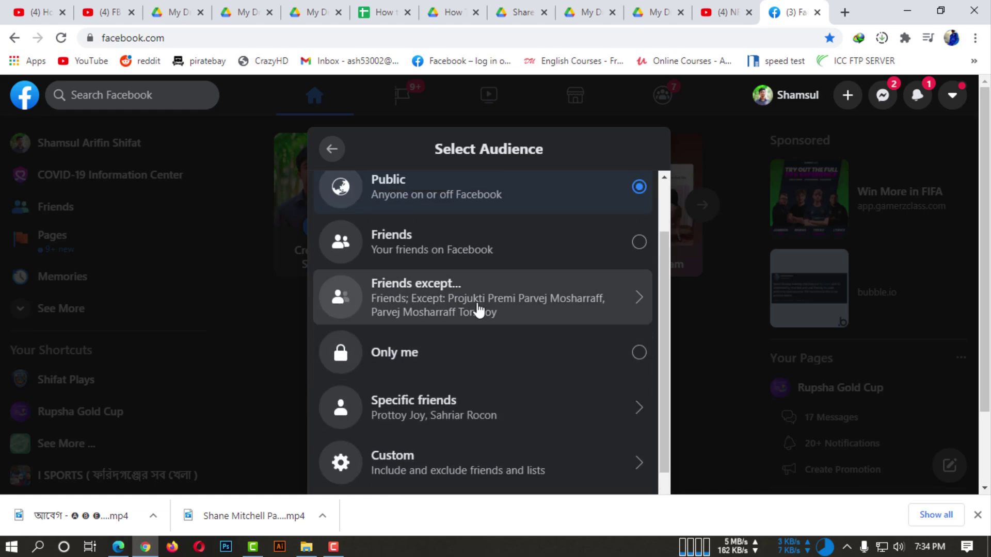
left_click(479, 310)
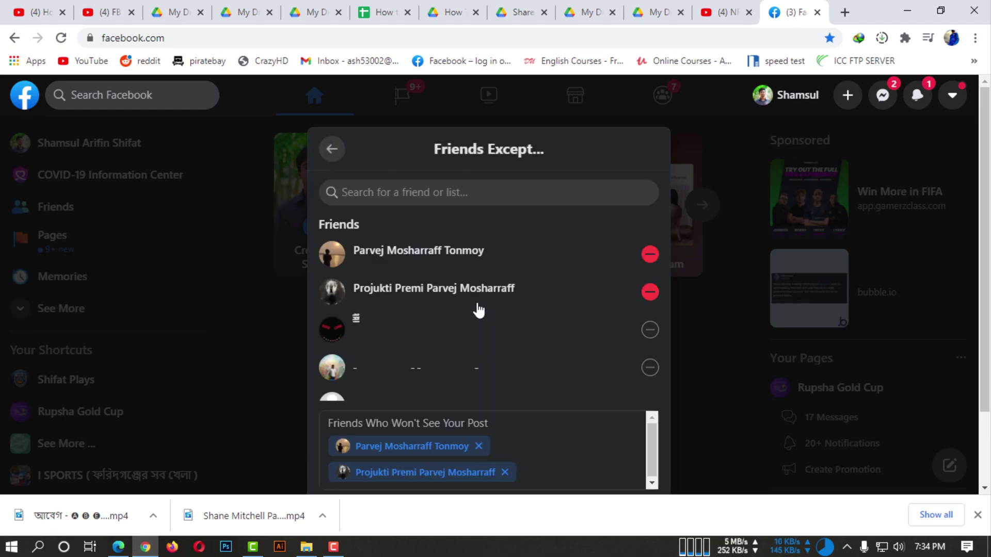
left_click(649, 292)
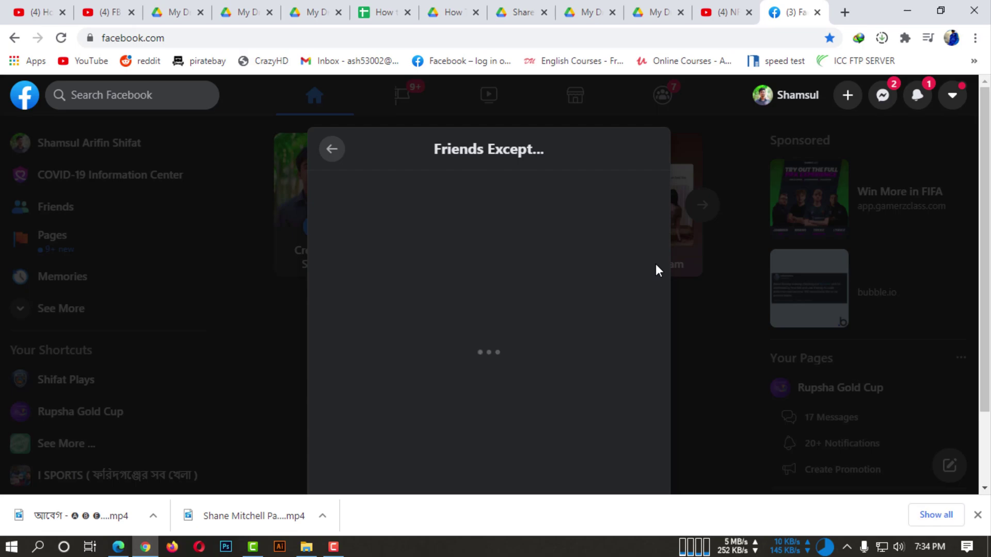
left_click(649, 254)
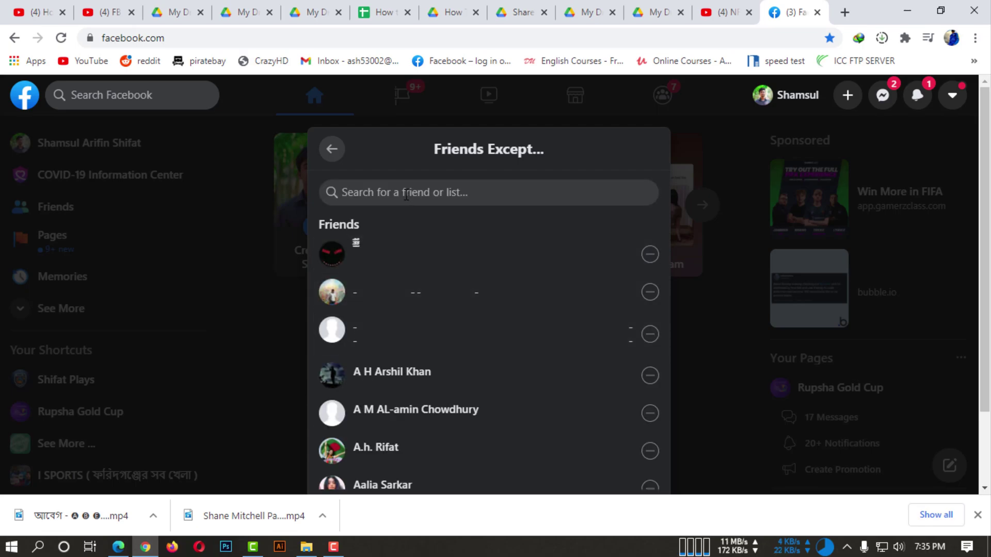
left_click(405, 194)
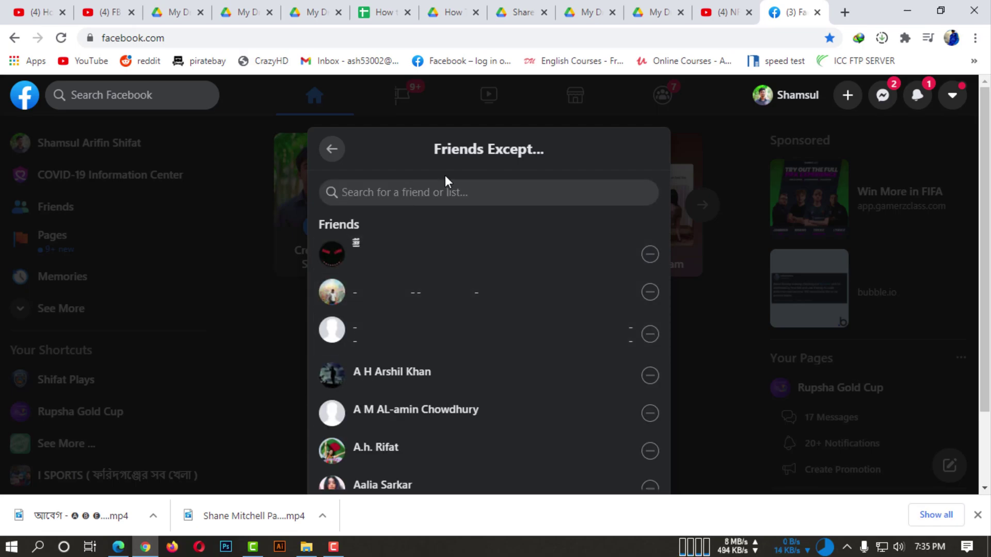
type("Ashraf")
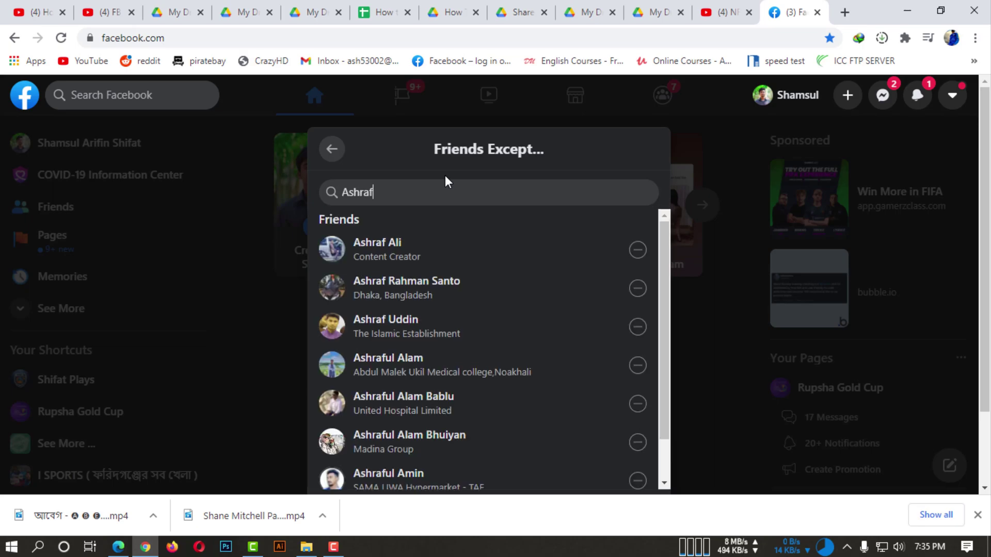
left_click(639, 253)
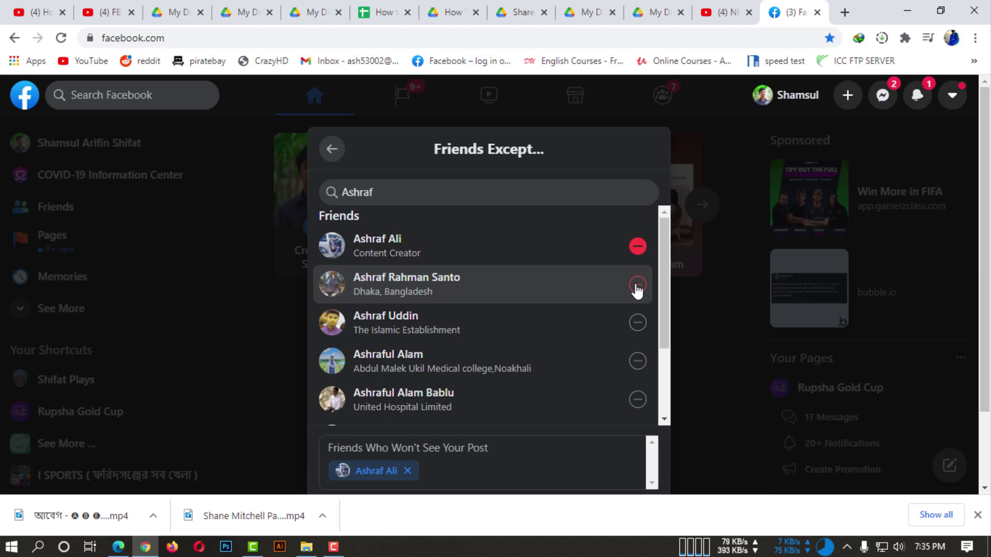
double_click(505, 195)
left_click(507, 197)
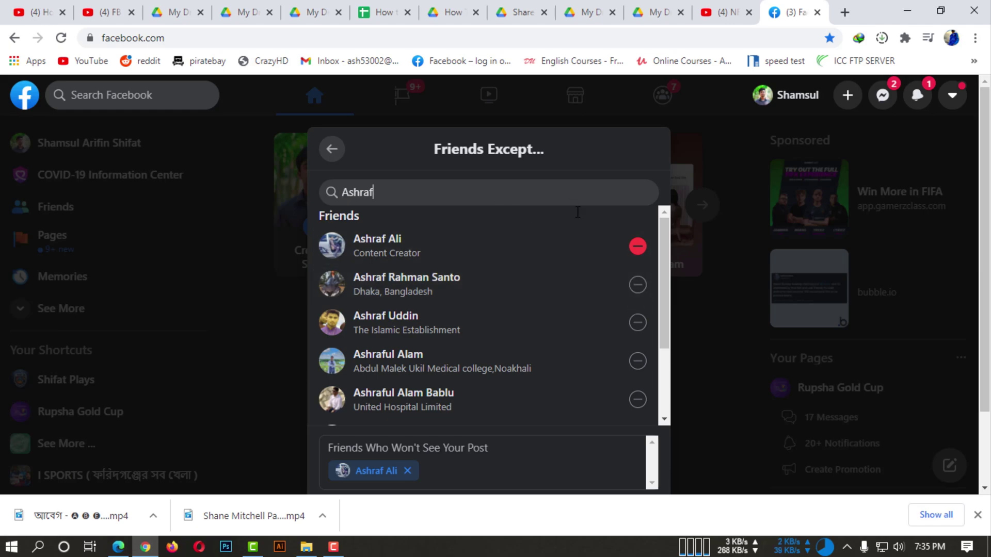
left_click(639, 406)
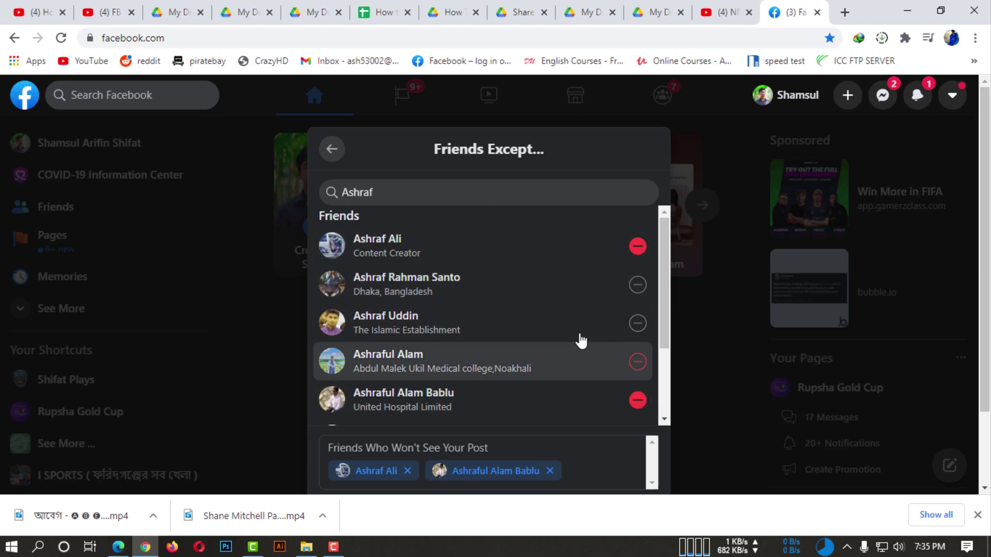
scroll(563, 357, "down", 1)
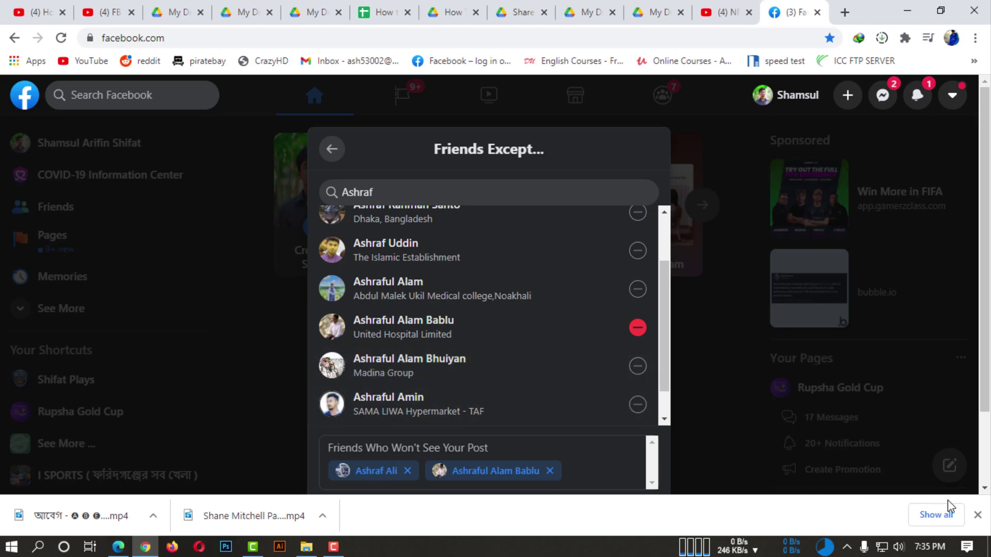
left_click(977, 515)
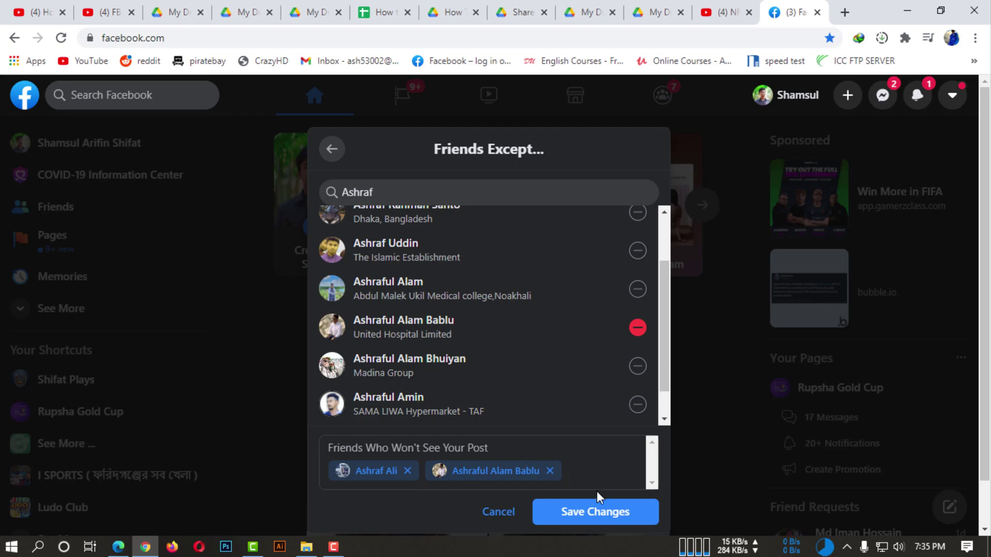
left_click(584, 512)
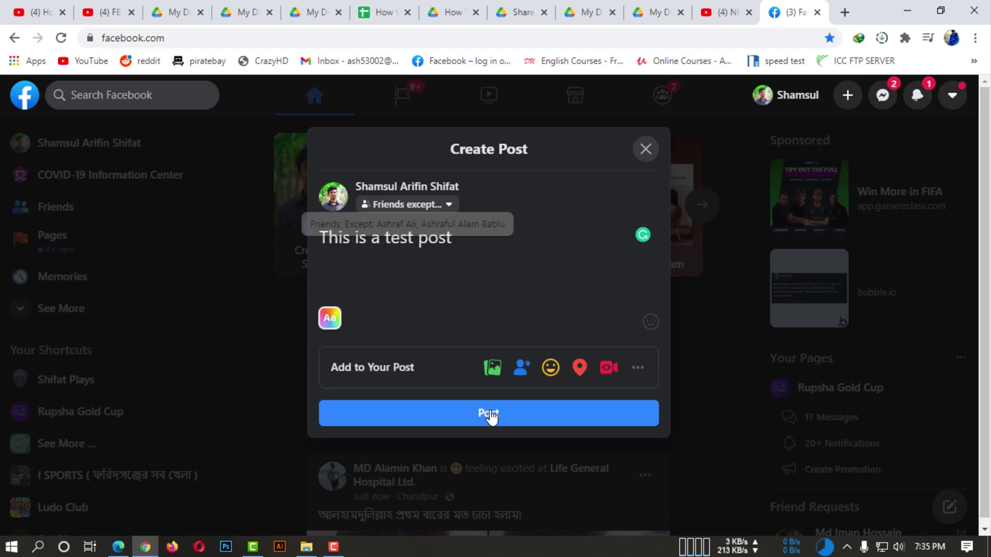
left_click(439, 205)
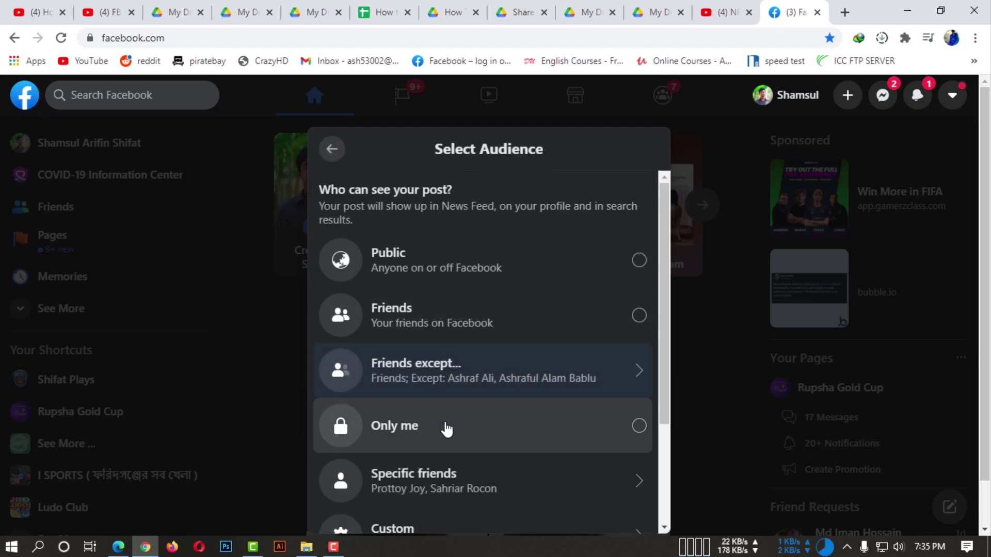
scroll(452, 448, "down", 1)
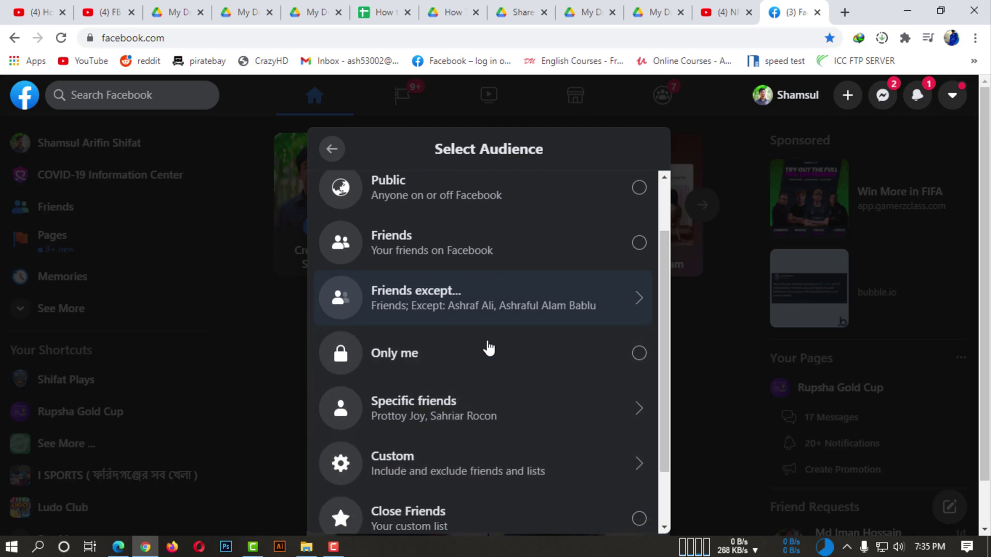
left_click(473, 306)
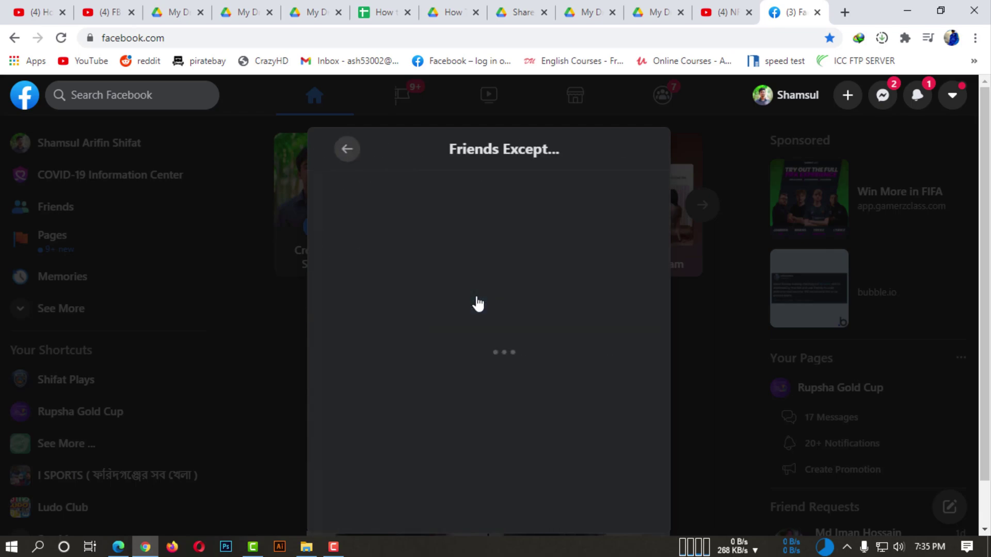
left_click(650, 292)
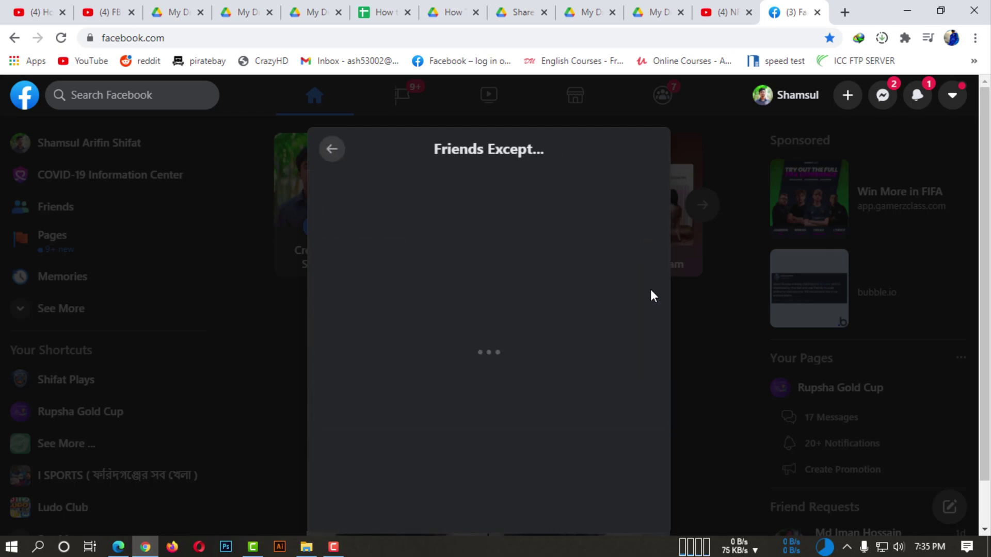
scroll(516, 268, "down", 3)
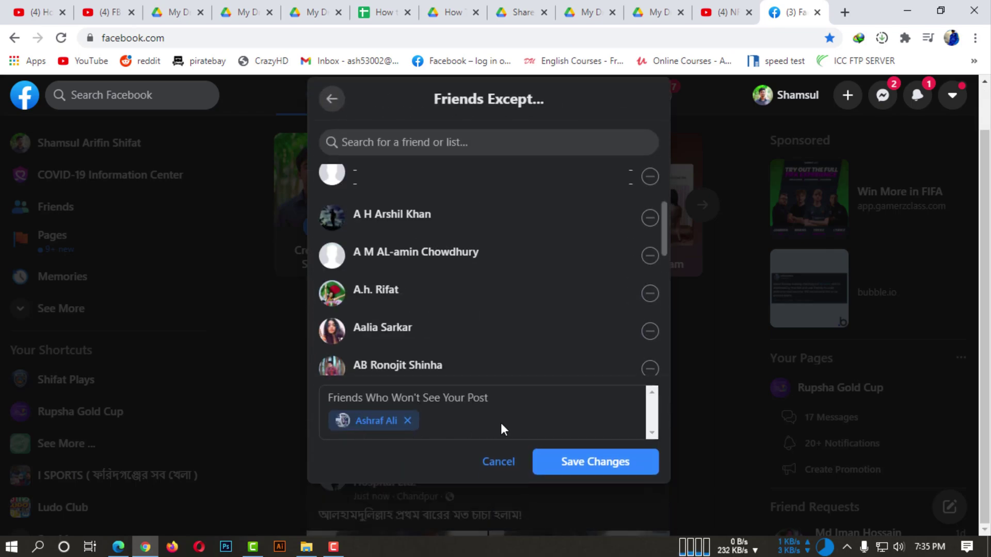
left_click(588, 461)
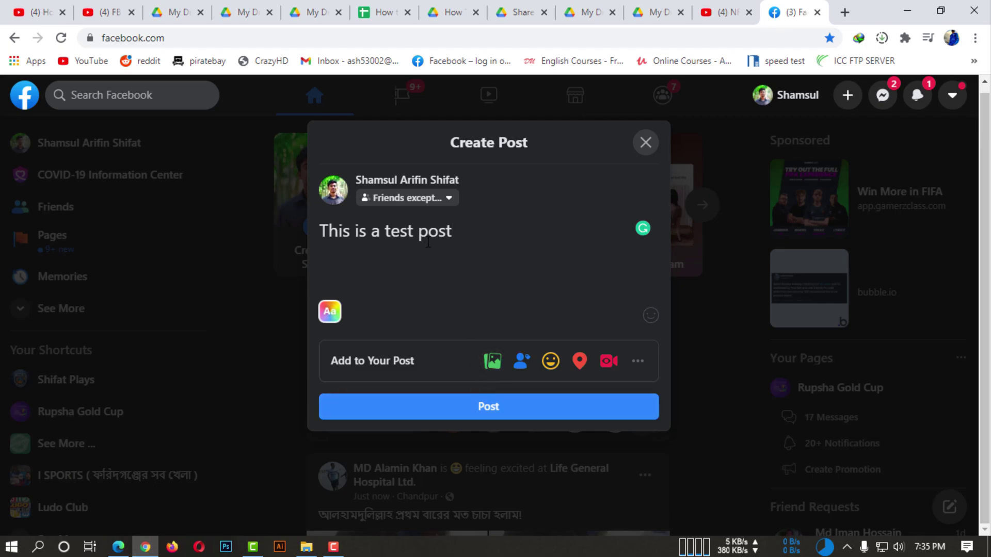
left_click(418, 204)
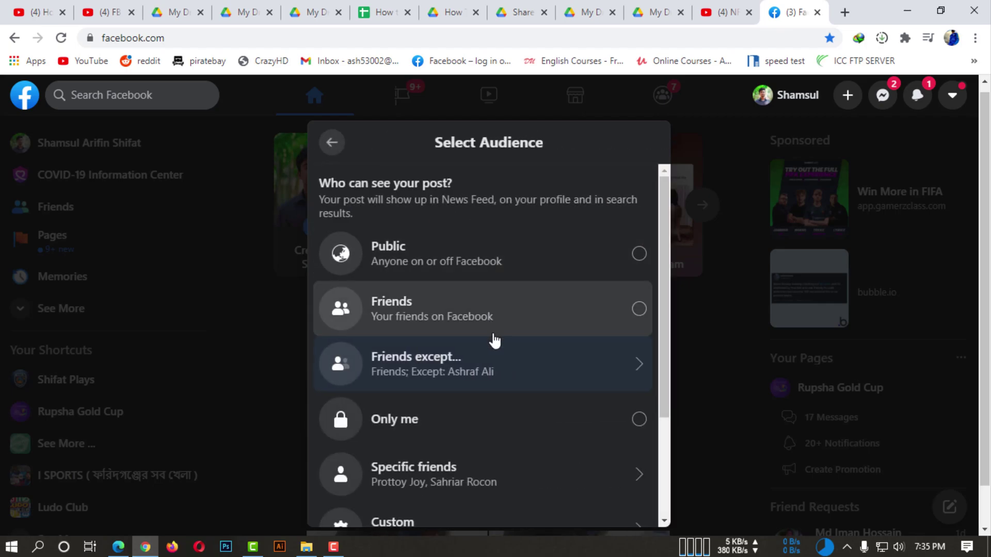
scroll(494, 340, "down", 2)
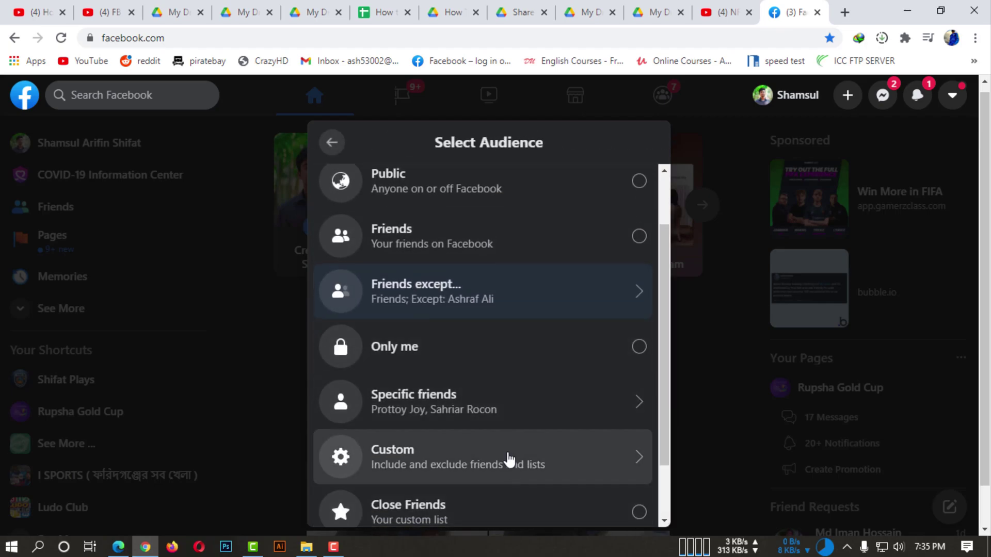
left_click(493, 418)
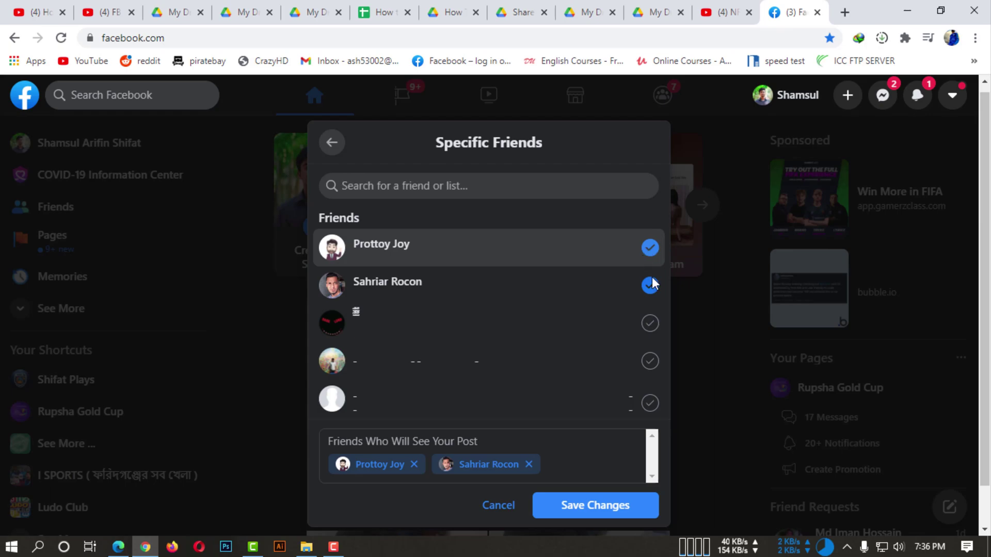
left_click(650, 248)
left_click(649, 248)
left_click(513, 185)
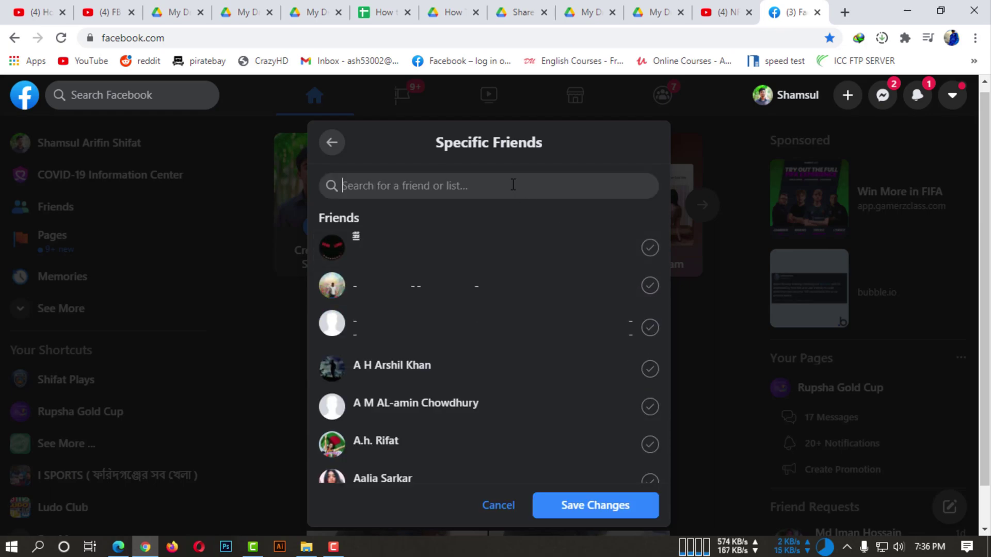
type("Ashr")
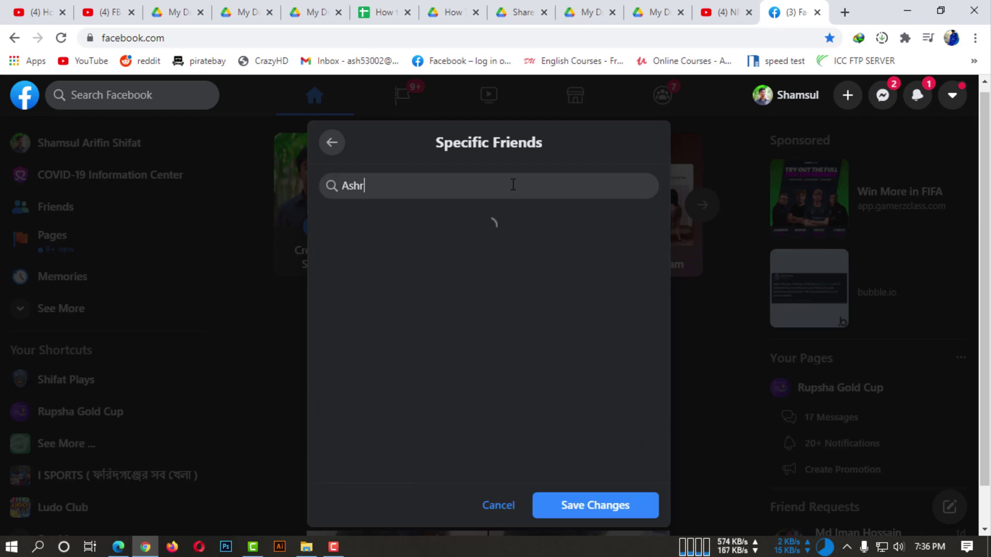
type("af")
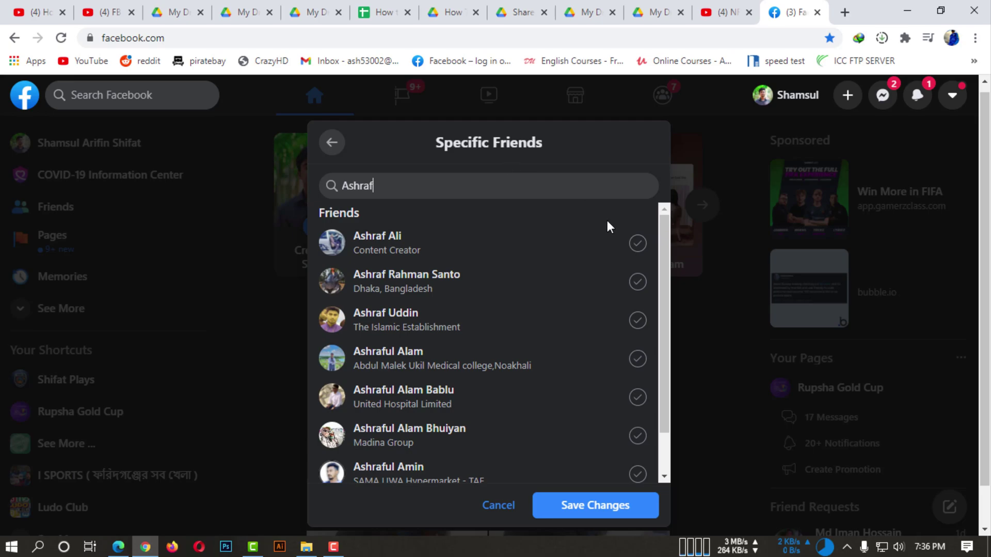
left_click(637, 243)
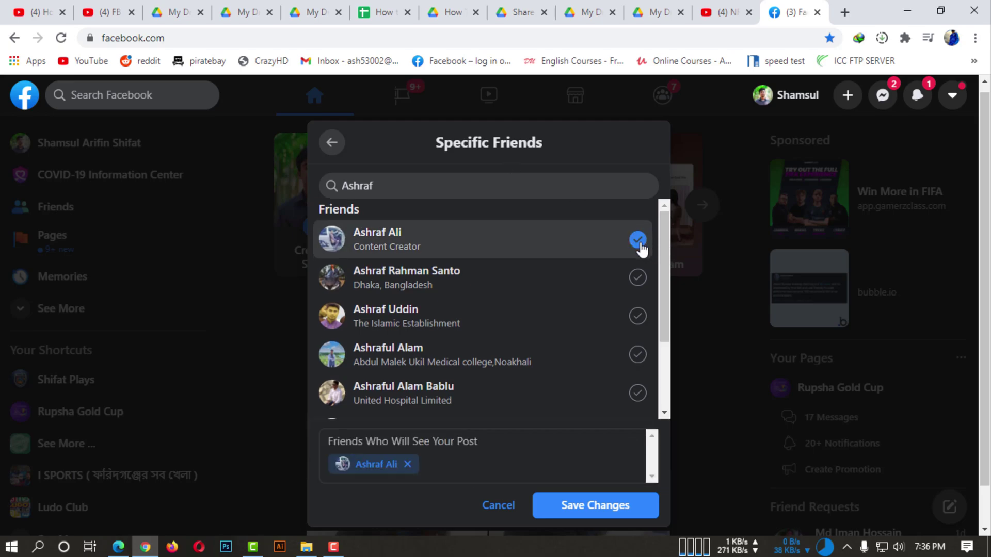
left_click(638, 279)
left_click(641, 331)
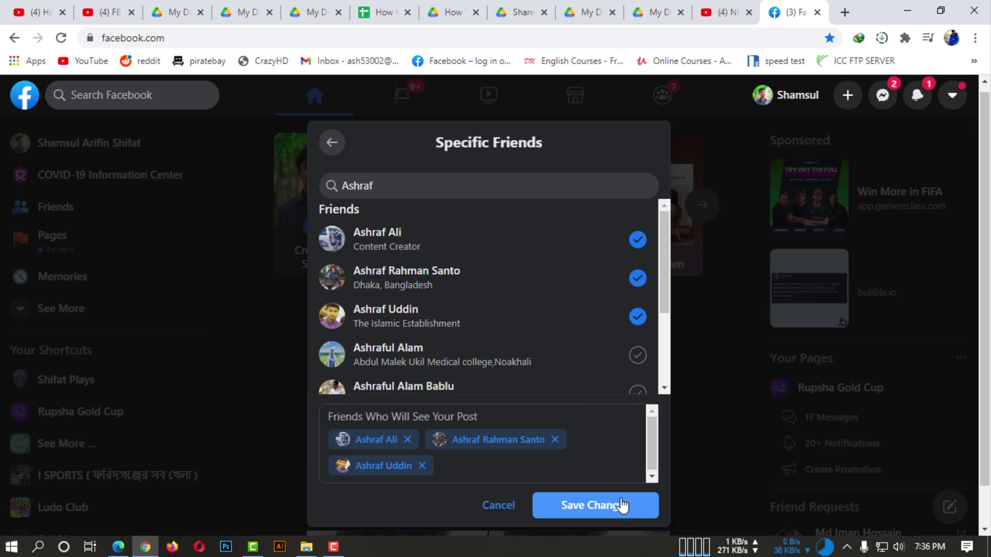
left_click(569, 512)
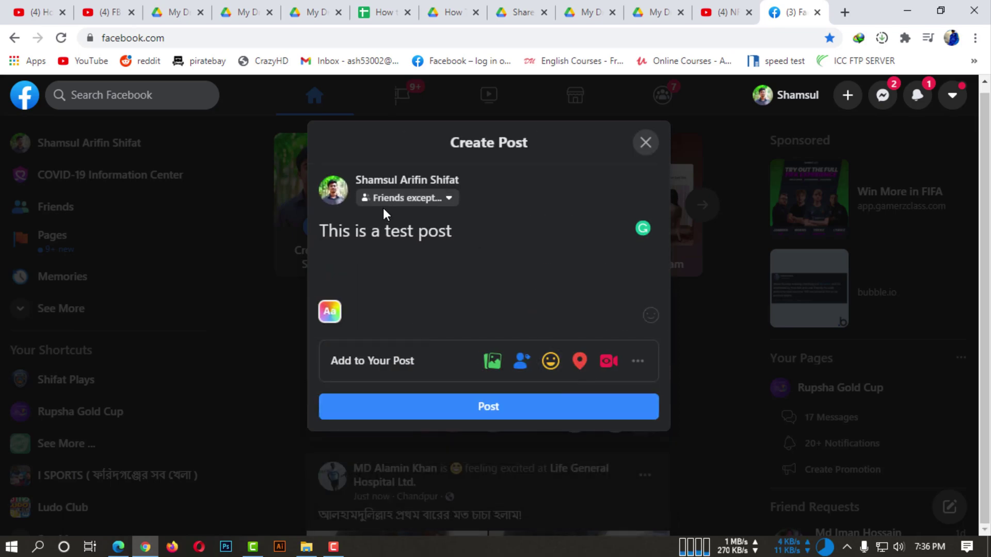
left_click(388, 202)
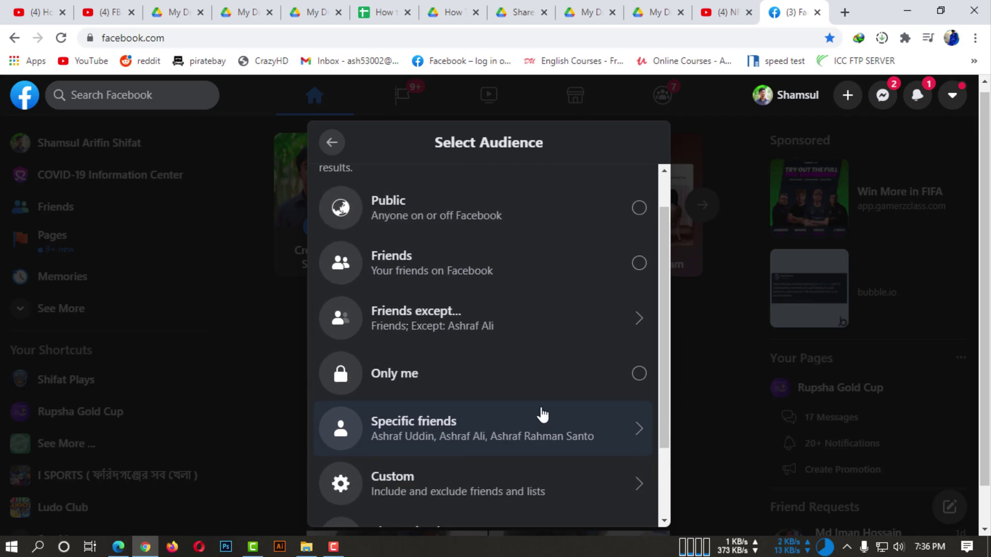
scroll(542, 413, "down", 2)
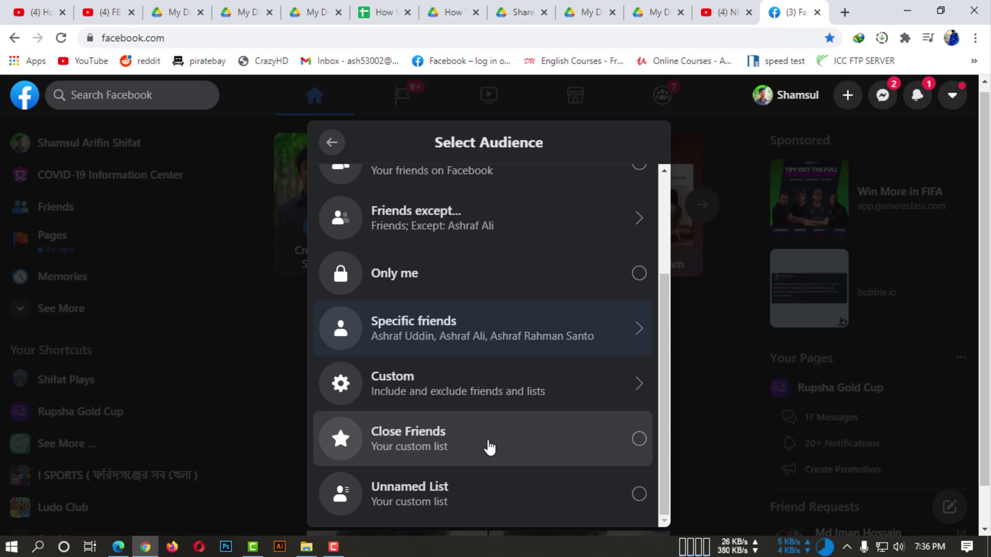
left_click(501, 388)
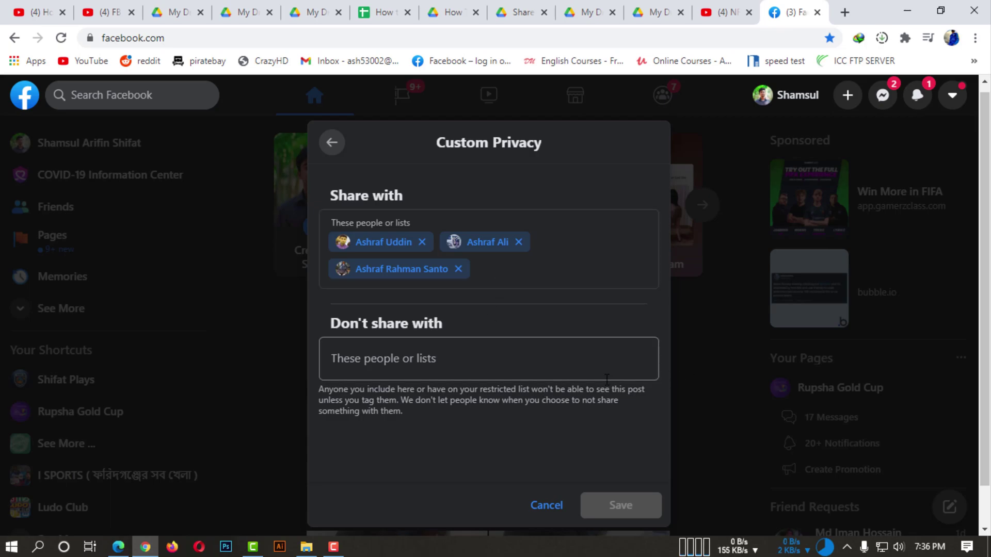
left_click(553, 370)
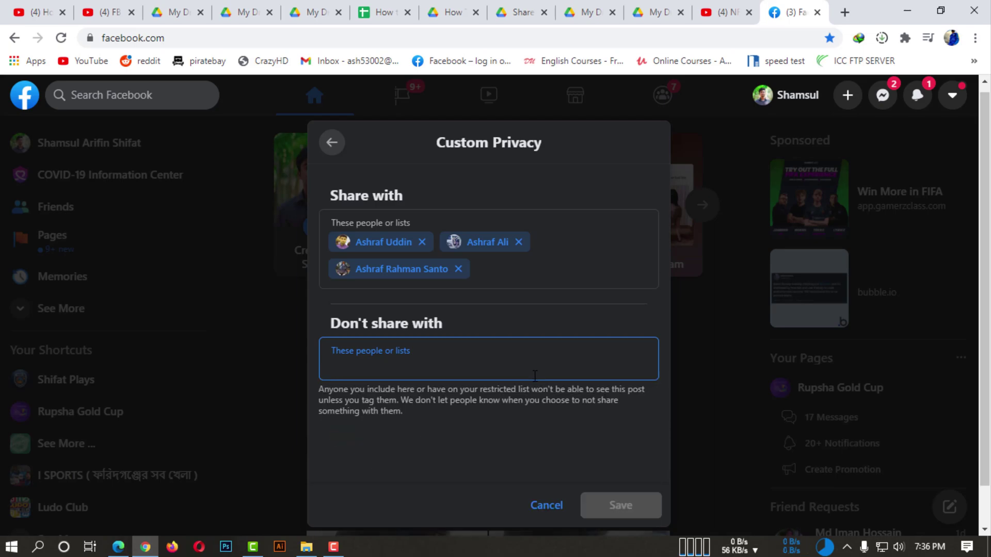
type("Rokib")
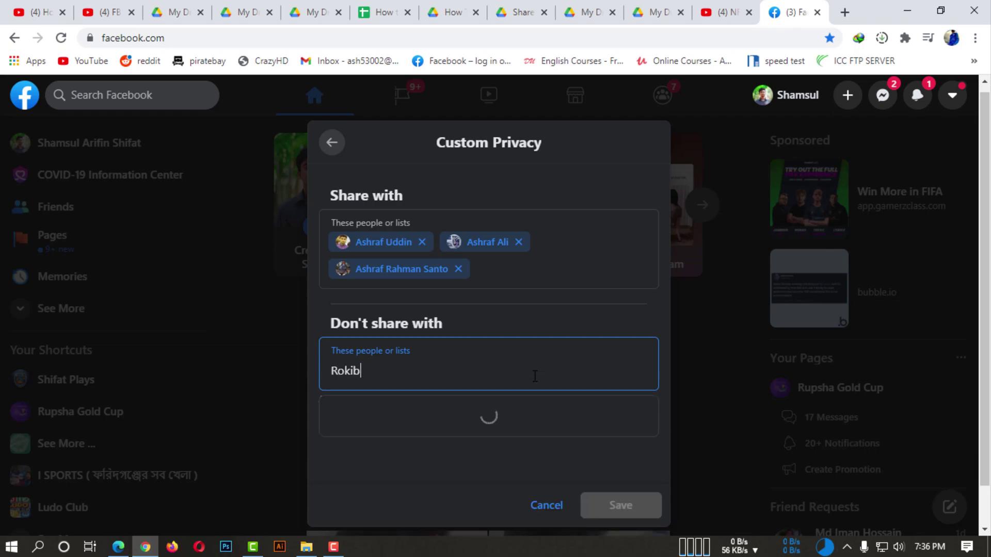
left_click(534, 414)
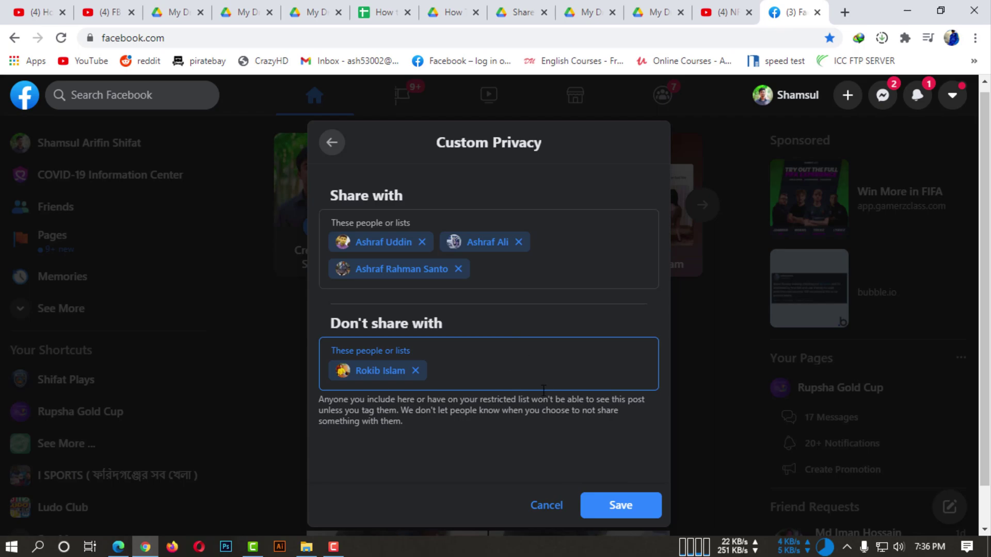
left_click(618, 506)
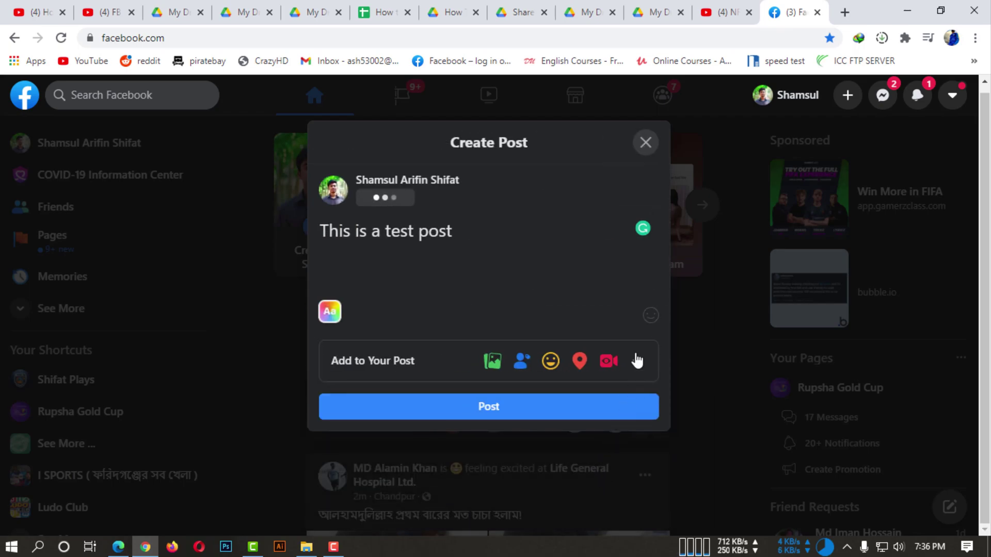
Reopen Custom privacy and review the share-with and Don't share with lists
left_click(391, 200)
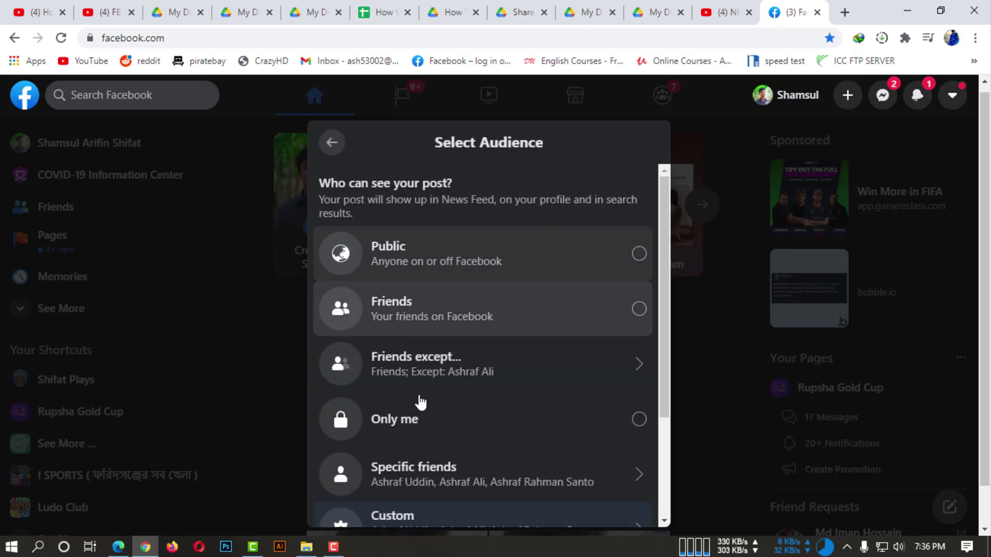
scroll(442, 469, "down", 2)
left_click(453, 398)
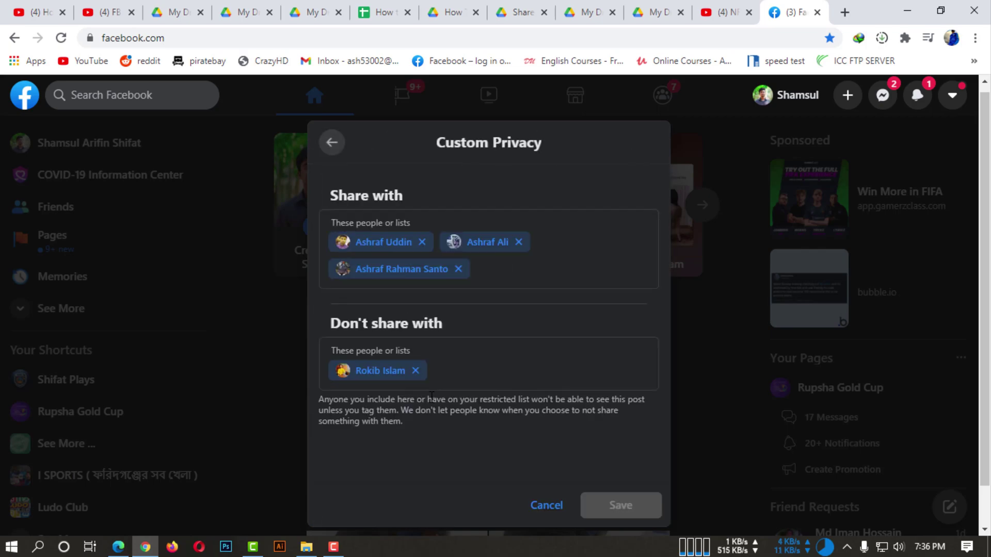
left_click_drag(390, 236, 524, 274)
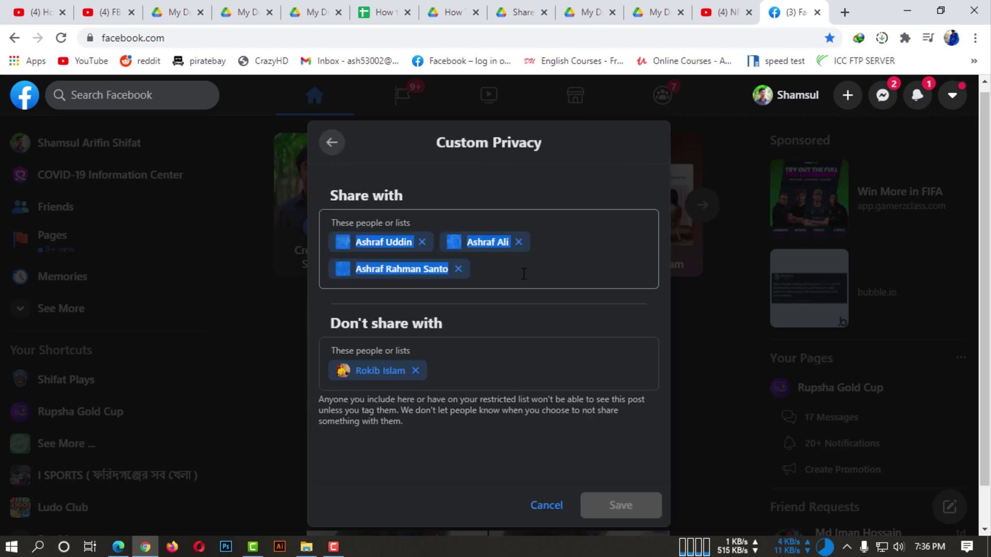
left_click(523, 274)
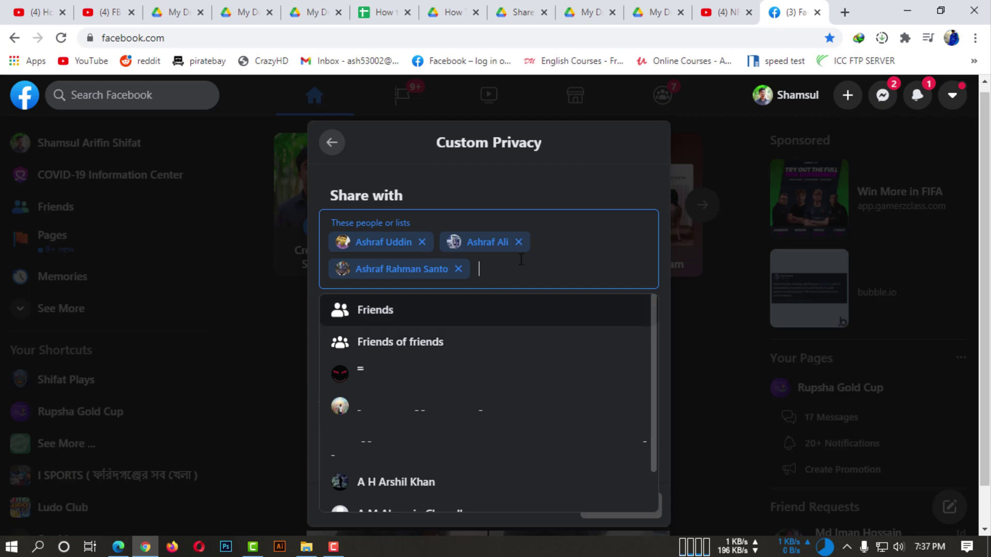
left_click(467, 363)
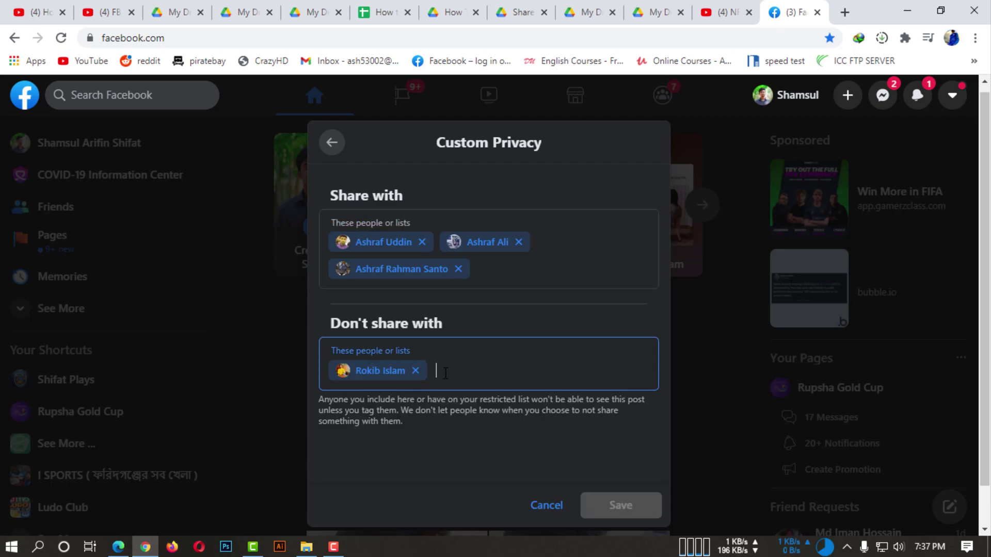
Cancel the custom changes, set the audience to Public, and select all post text
left_click(547, 505)
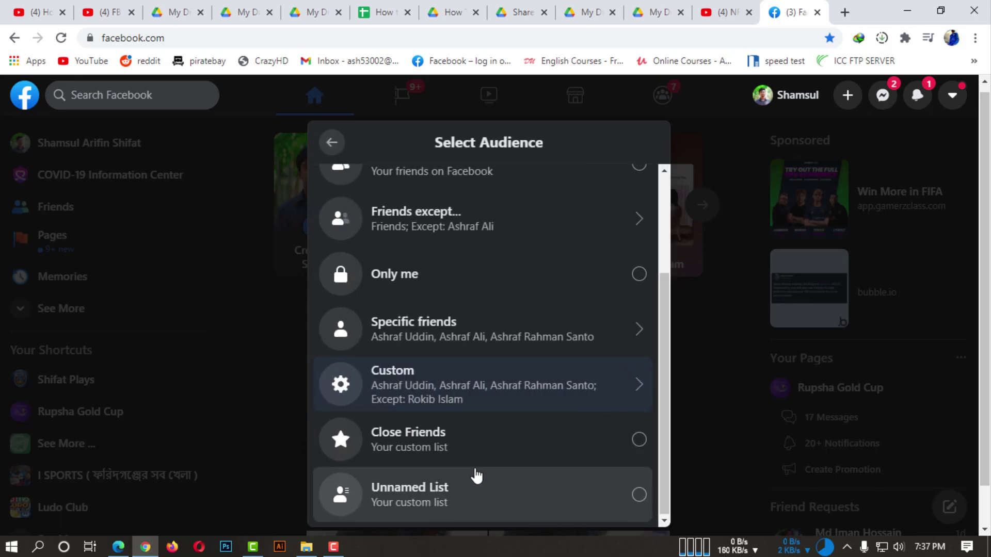
scroll(473, 475, "up", 3)
scroll(476, 345, "down", 2)
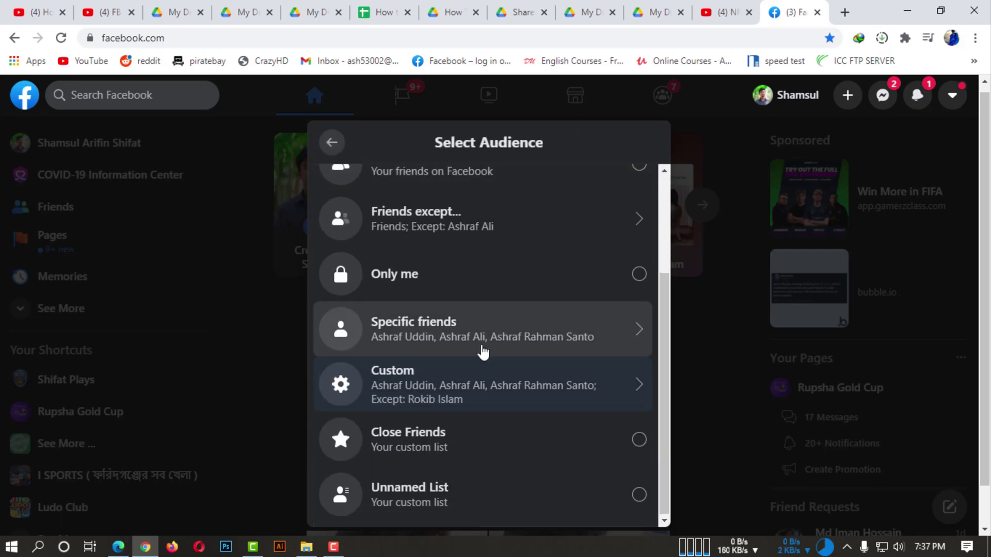
scroll(542, 309, "up", 2)
left_click(634, 255)
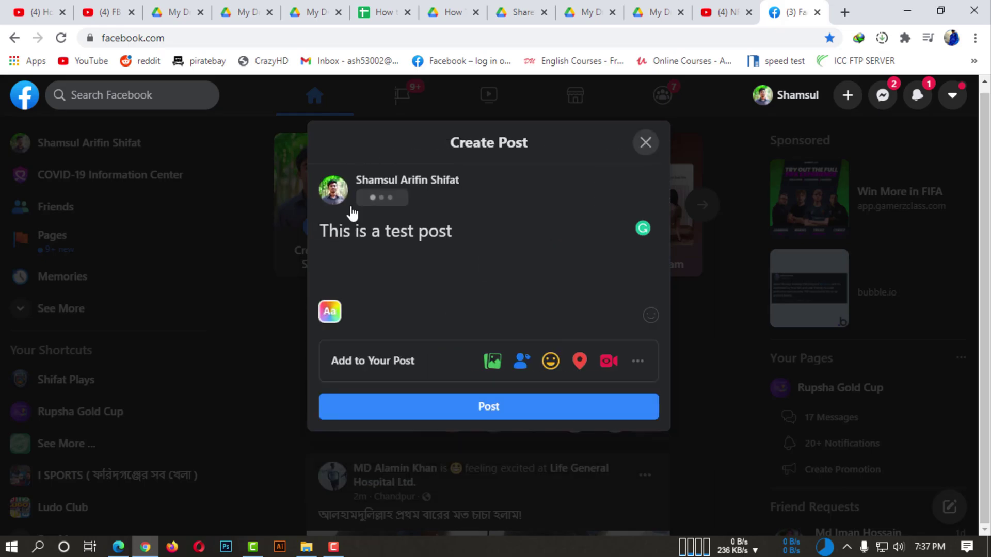
left_click_drag(480, 237, 214, 261)
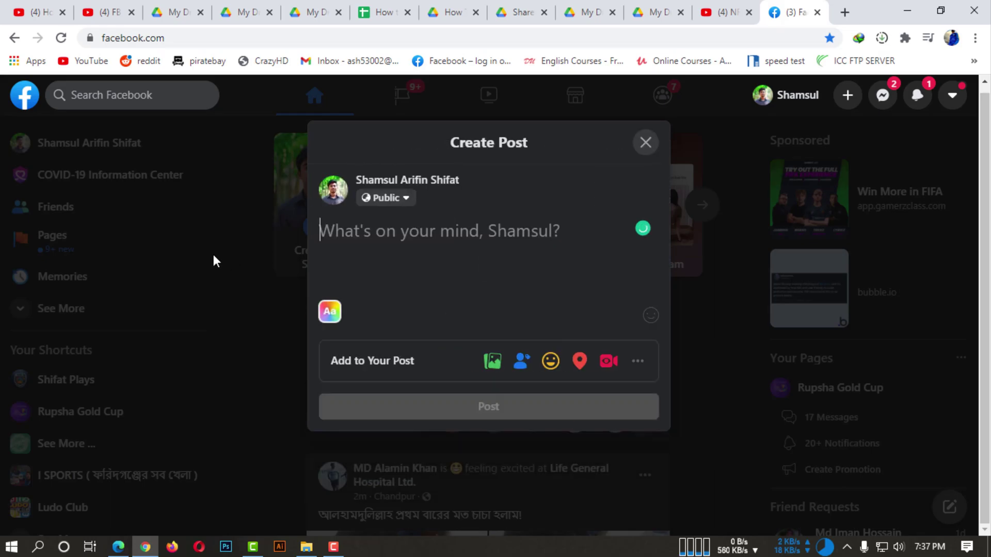
Close the Create Post dialog without posting anything
left_click(646, 143)
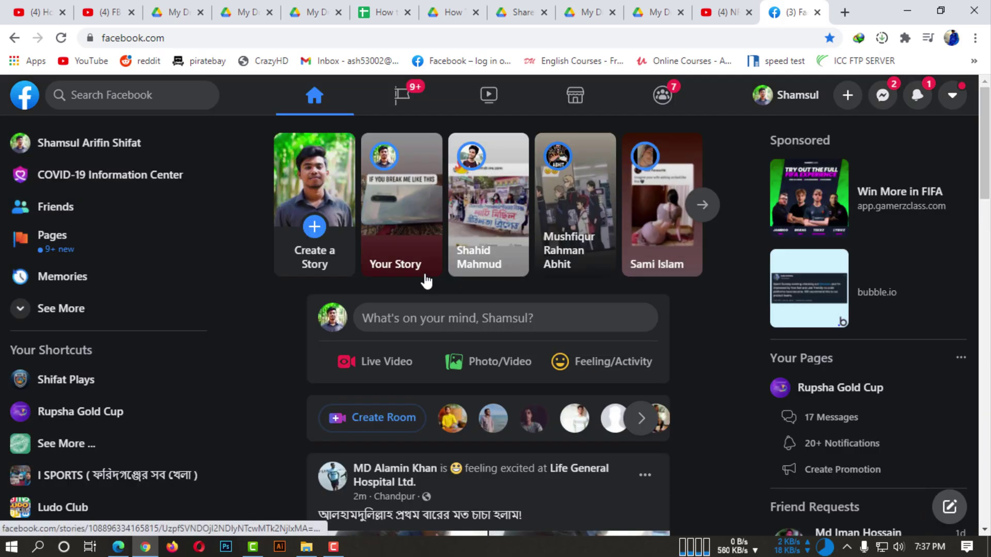